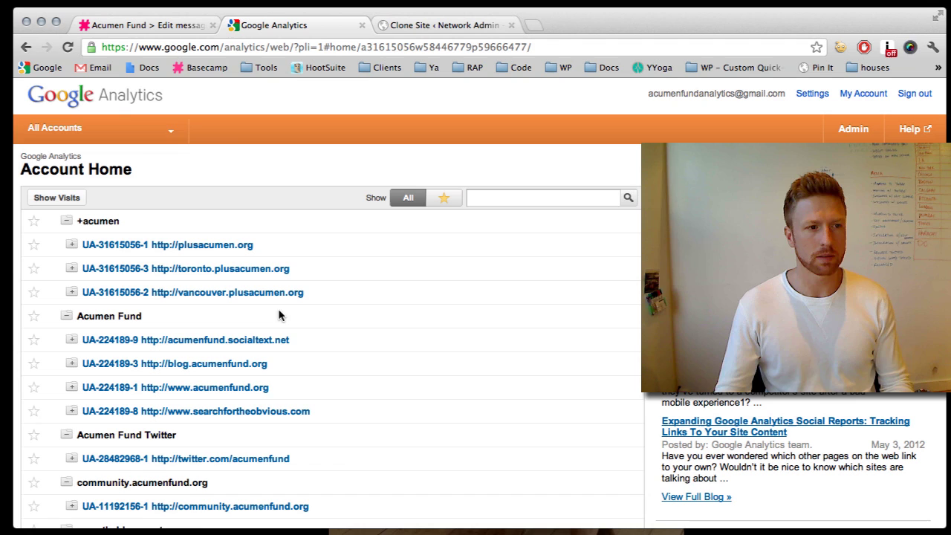
Step: Open Admin and the +acumen account to list its three web properties
{"action": "left_click", "coordinate": [854, 131]}
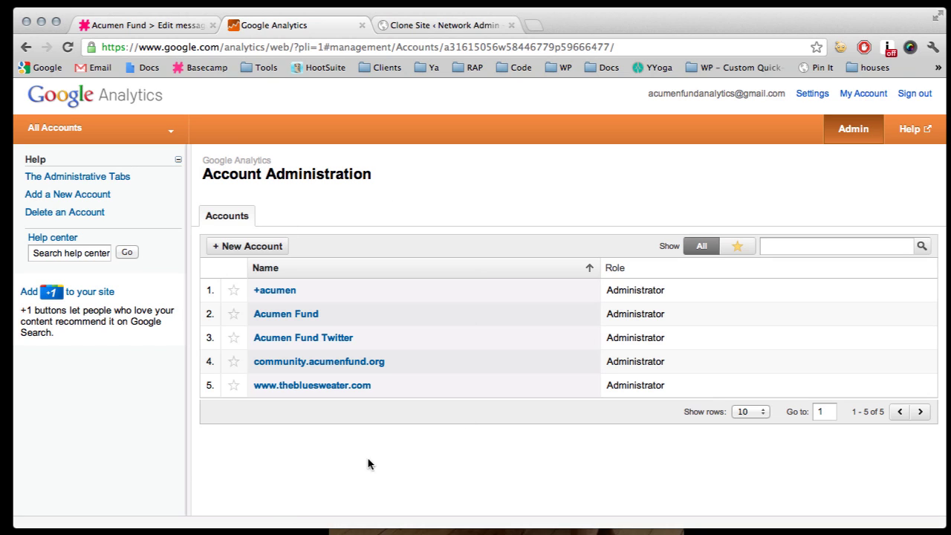
{"action": "left_click", "coordinate": [274, 291]}
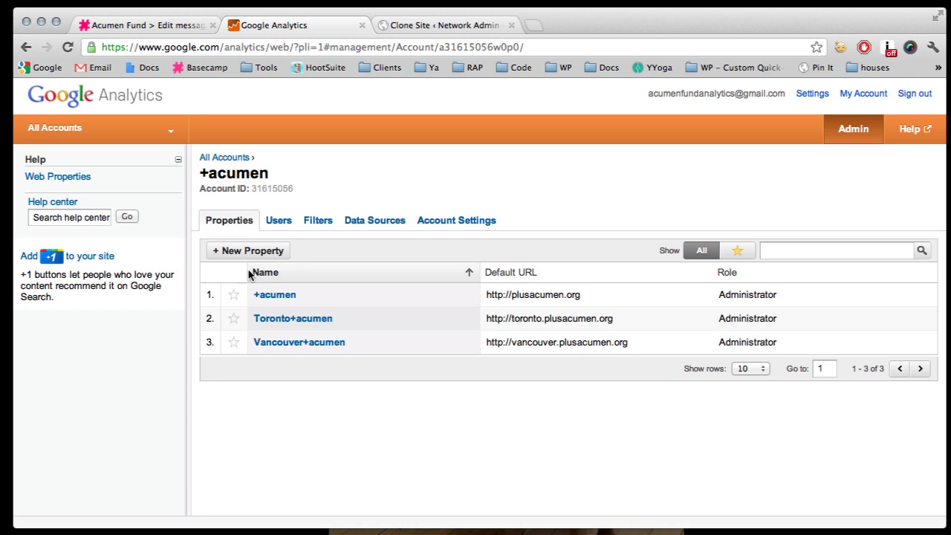
{"action": "left_click", "coordinate": [271, 252]}
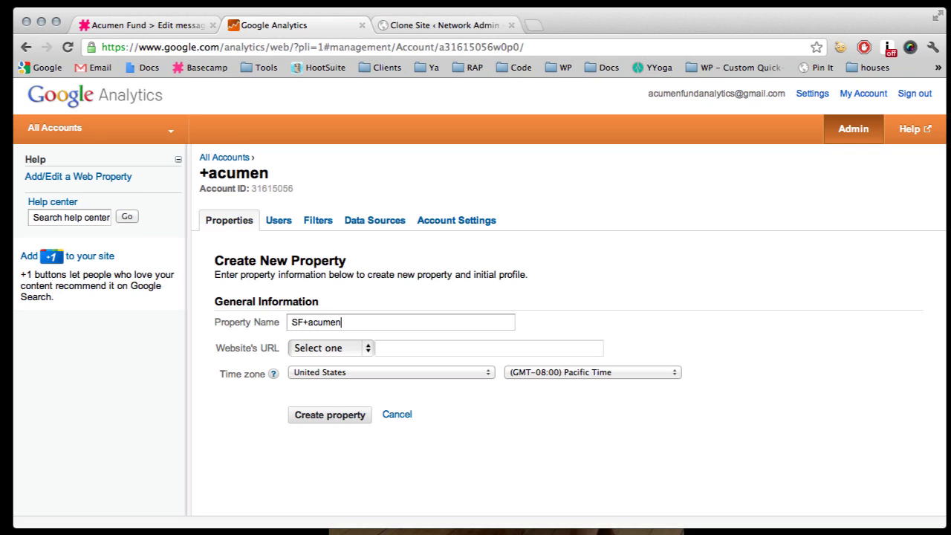
{"action": "left_click", "coordinate": [336, 344]}
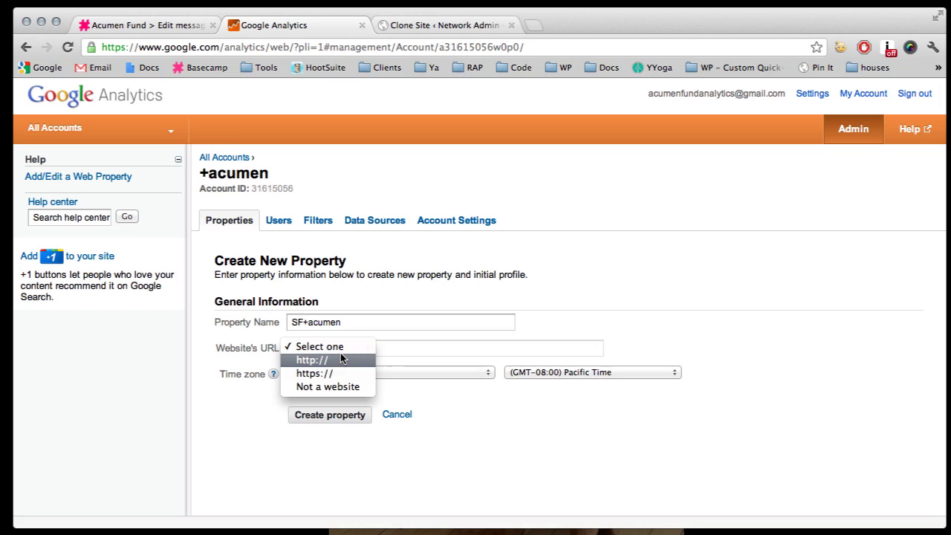
{"action": "left_click", "coordinate": [341, 357]}
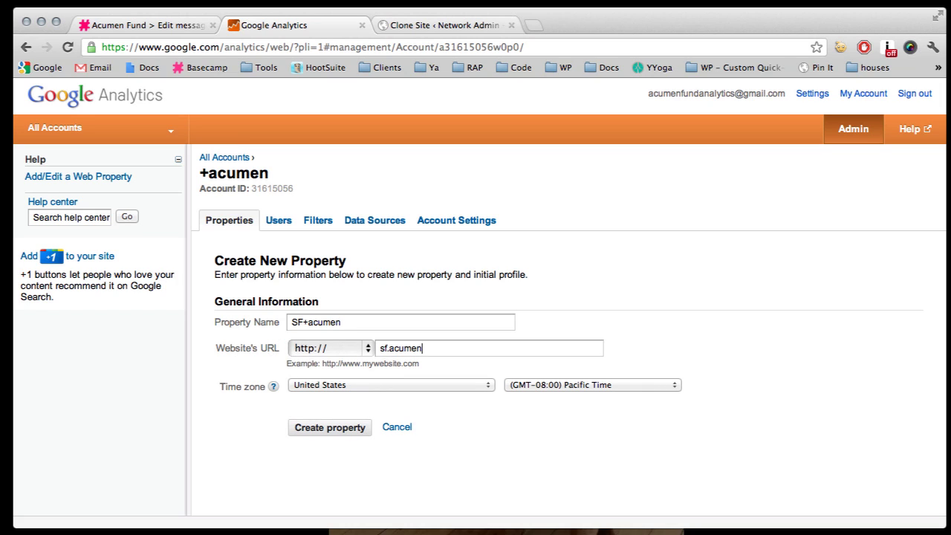
{"action": "key", "text": "BackSpace"}
{"action": "key", "text": "BackSpace"}
{"action": "key", "text": "BackSpace"}
{"action": "key", "text": "BackSpace"}
{"action": "key", "text": "BackSpace"}
{"action": "key", "text": "BackSpace"}
{"action": "type", "text": "plusacumen."}
{"action": "left_click", "coordinate": [413, 384]}
{"action": "left_click", "coordinate": [416, 384]}
{"action": "left_click", "coordinate": [522, 384]}
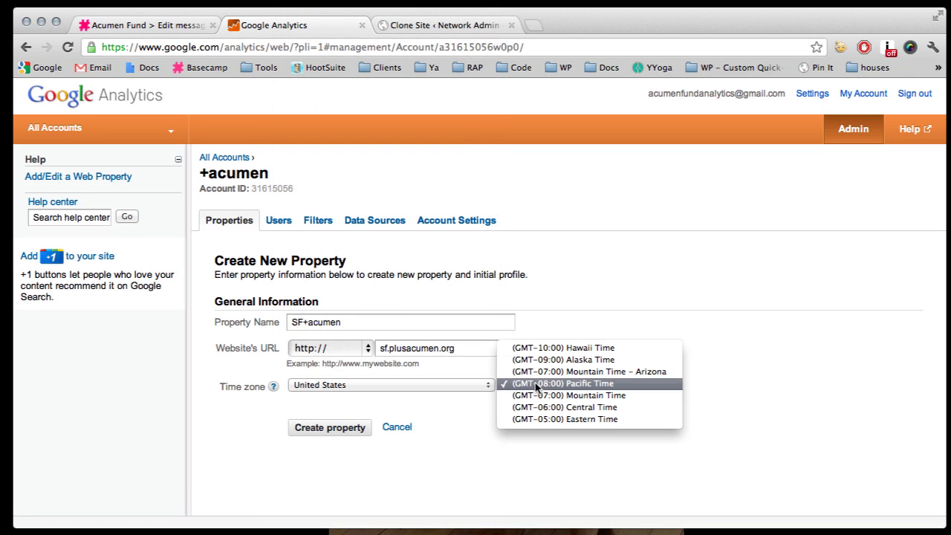
{"action": "left_click", "coordinate": [535, 385]}
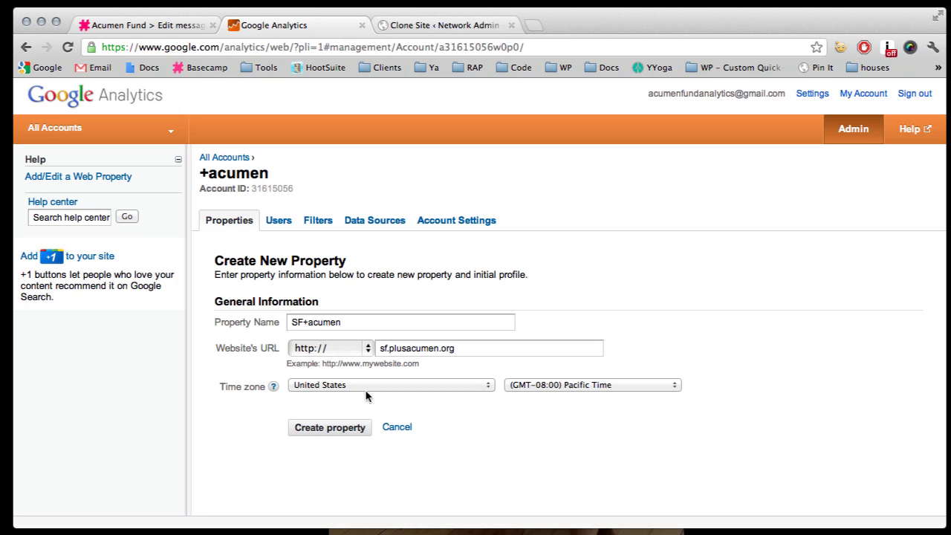
{"action": "left_click", "coordinate": [338, 436]}
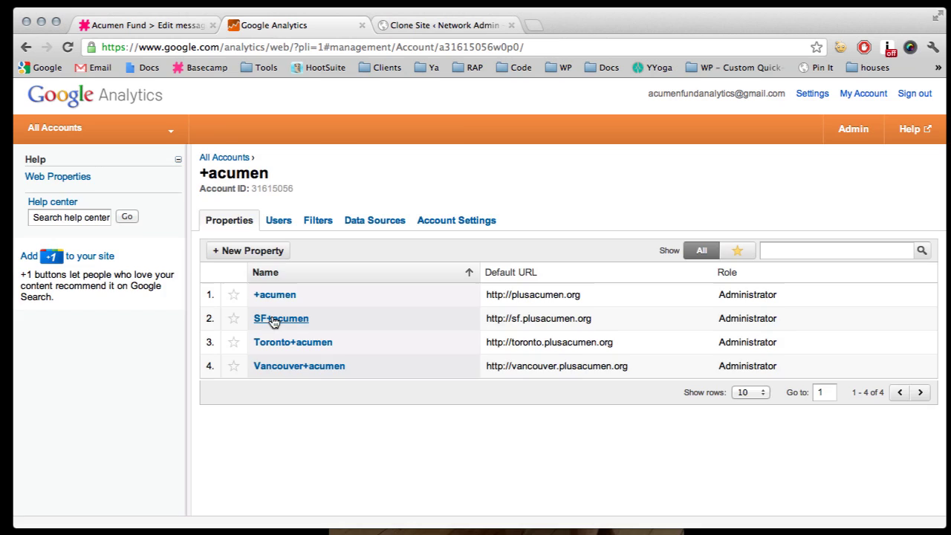
Step: Open SF+acumen's tracking code, select tracking ID UA-31615056-4, and show the custom version
{"action": "left_click", "coordinate": [274, 319]}
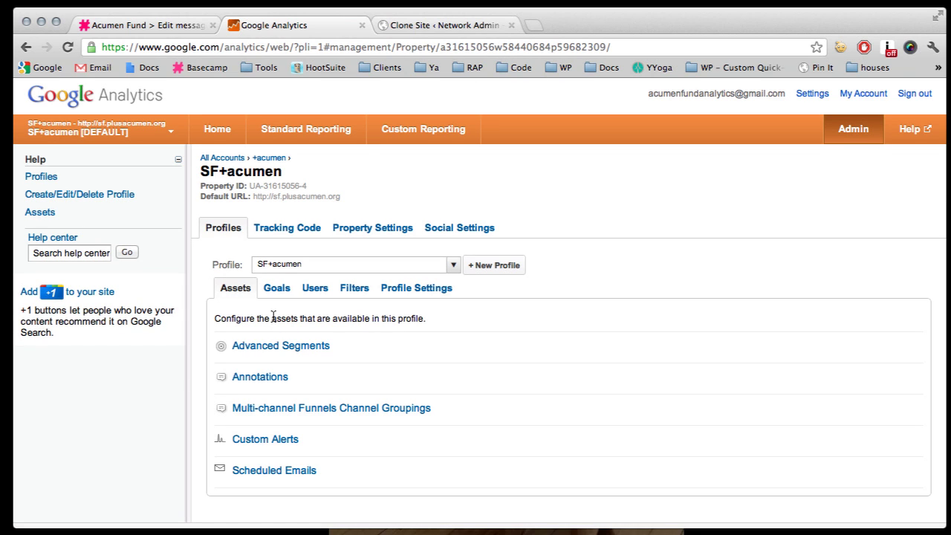
{"action": "left_click", "coordinate": [291, 228]}
{"action": "scroll", "coordinate": [198, 328], "scroll_direction": "down", "scroll_amount": 5}
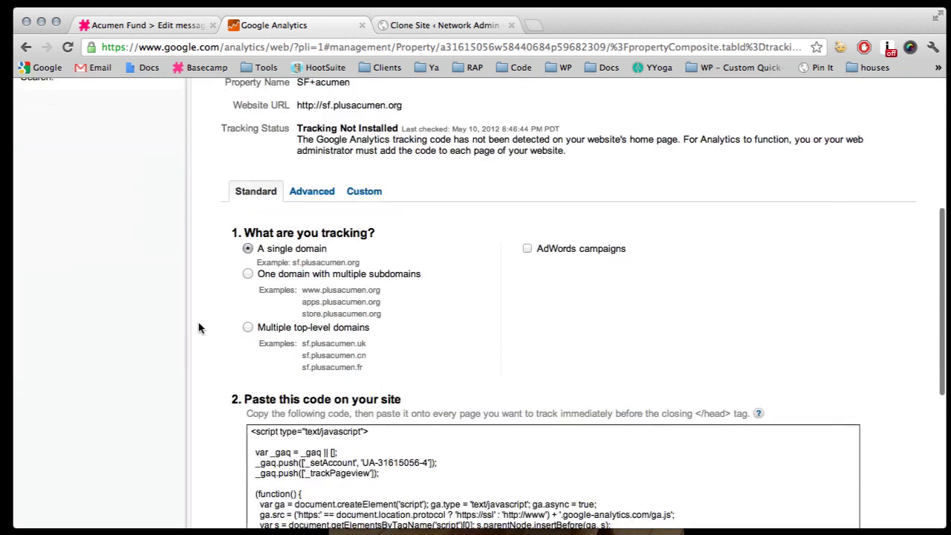
{"action": "scroll", "coordinate": [215, 323], "scroll_direction": "down", "scroll_amount": 5}
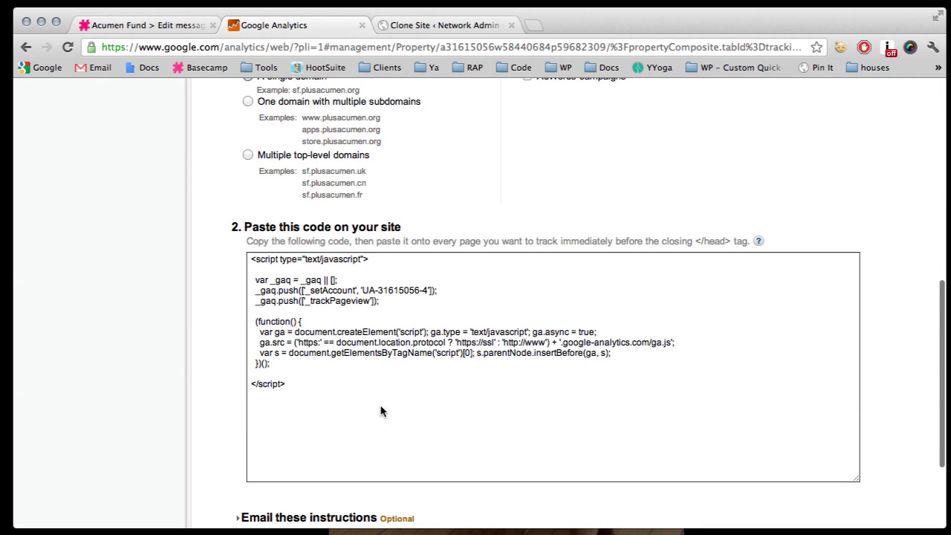
{"action": "scroll", "coordinate": [375, 334], "scroll_direction": "down", "scroll_amount": 1}
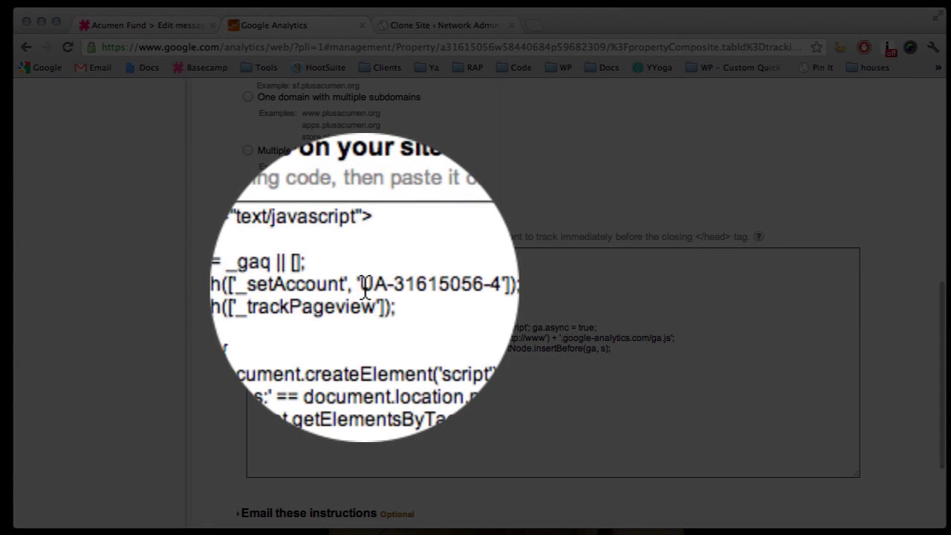
{"action": "left_click_drag", "start_coordinate": [366, 288], "coordinate": [431, 291]}
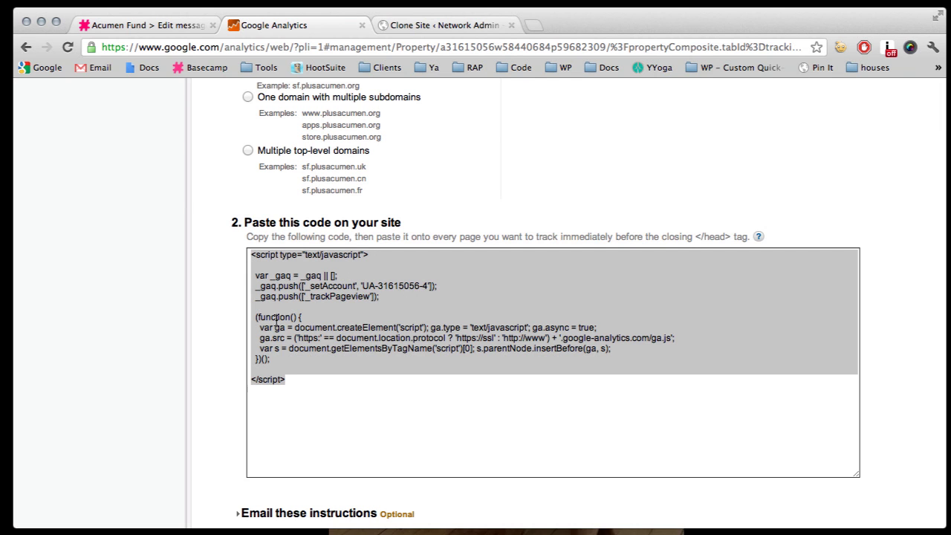
{"action": "scroll", "coordinate": [229, 324], "scroll_direction": "up", "scroll_amount": 4}
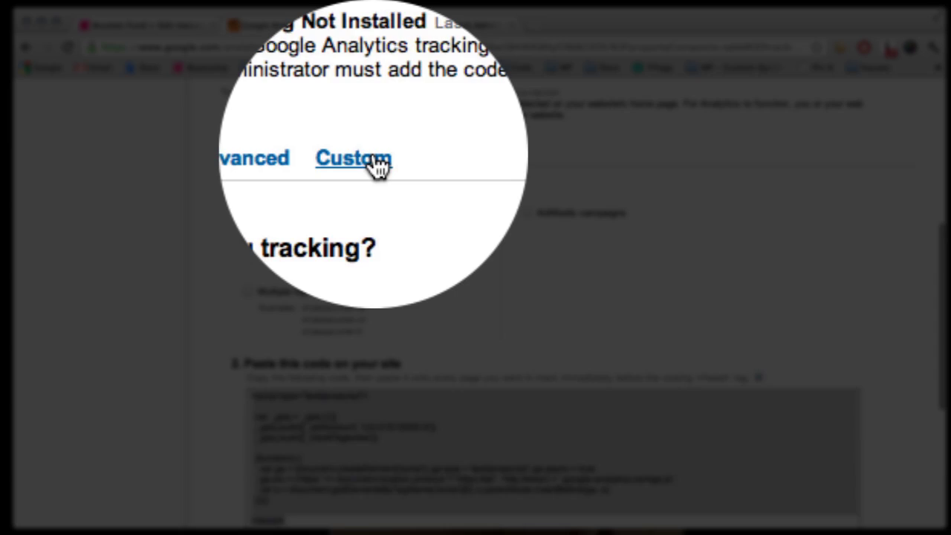
{"action": "left_click", "coordinate": [376, 164]}
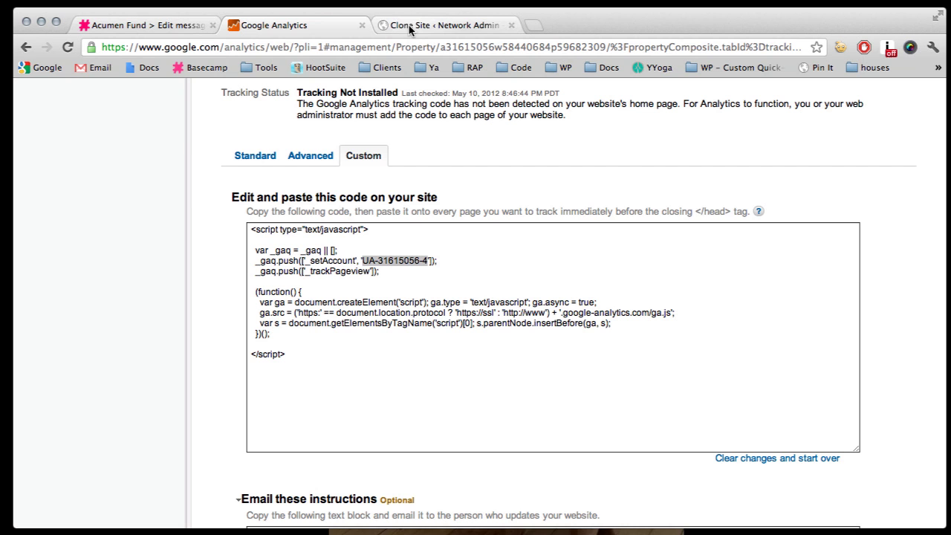
Step: Replace the clone site's Web Property Code UA-31615056-3 with UA-31615056-4, then return to Analytics
{"action": "left_click", "coordinate": [420, 27]}
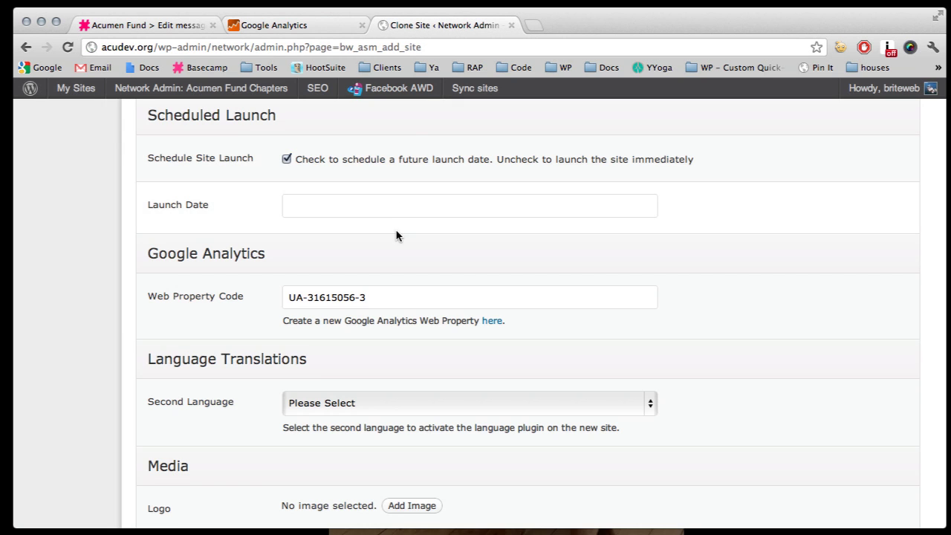
{"action": "scroll", "coordinate": [394, 233], "scroll_direction": "up", "scroll_amount": 6}
{"action": "scroll", "coordinate": [396, 235], "scroll_direction": "down", "scroll_amount": 10}
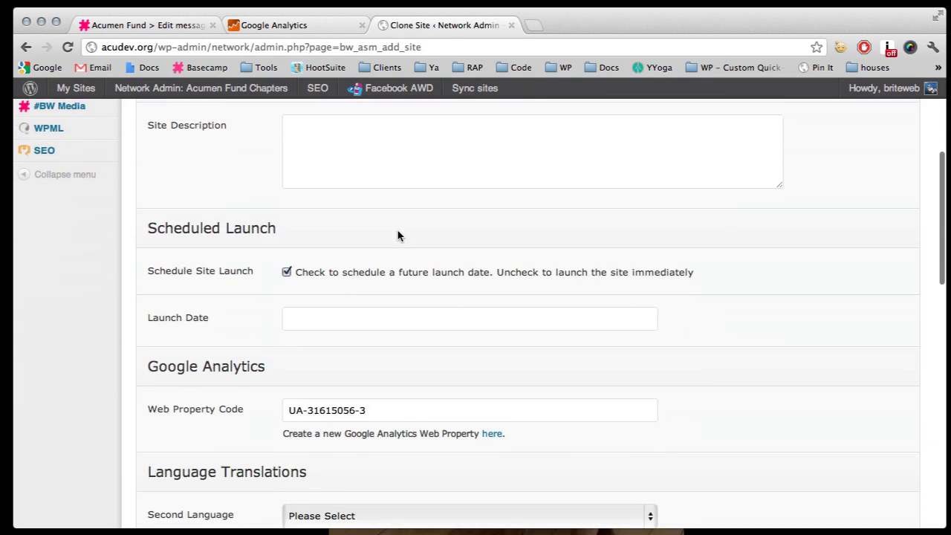
{"action": "scroll", "coordinate": [397, 235], "scroll_direction": "up", "scroll_amount": 4}
{"action": "left_click", "coordinate": [400, 264]}
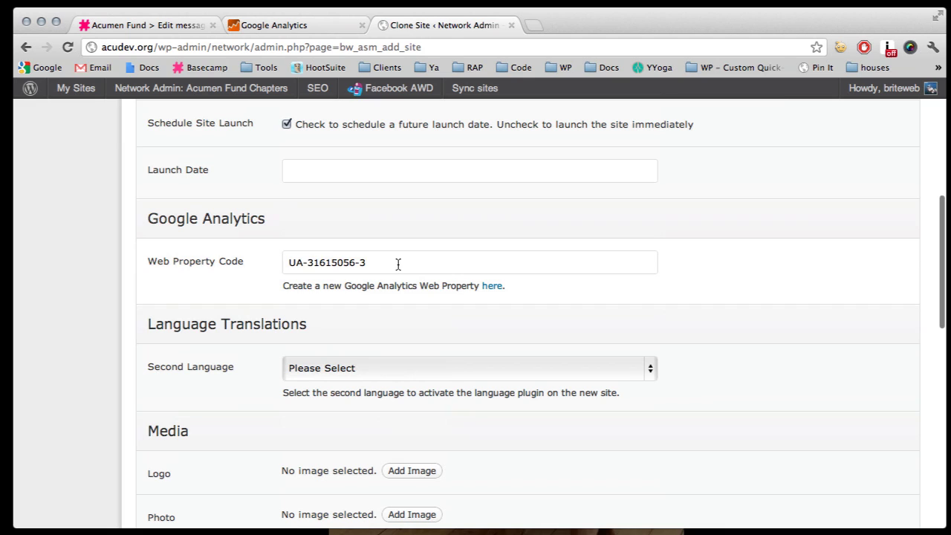
{"action": "key", "text": "super+a"}
{"action": "type", "text": "UA-31615056-4"}
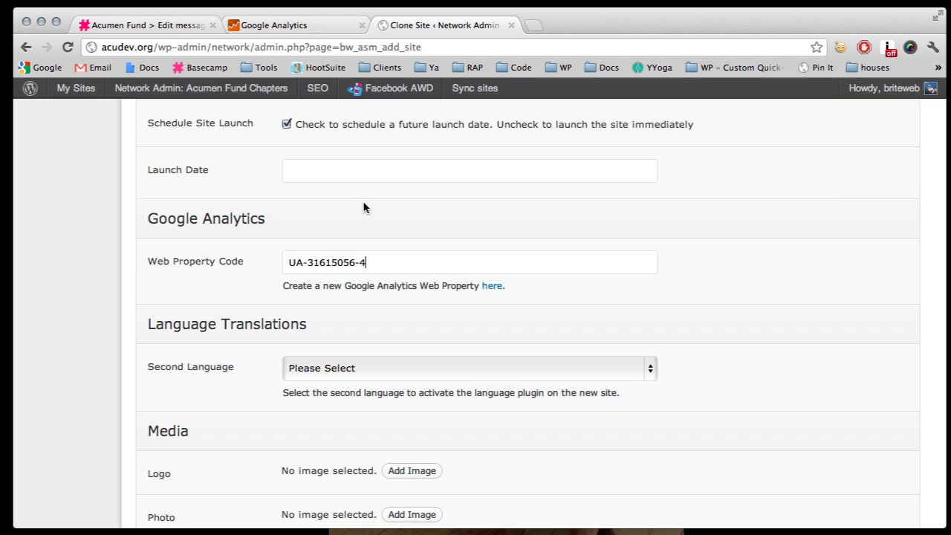
{"action": "left_click", "coordinate": [329, 28]}
{"action": "scroll", "coordinate": [215, 240], "scroll_direction": "up", "scroll_amount": 5}
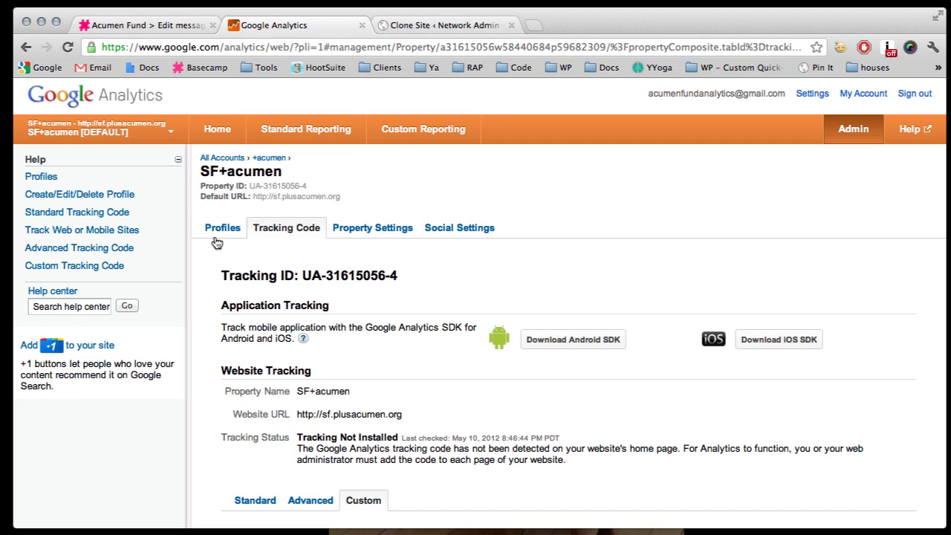
Step: Add a new person by e-mail address to the SF+acumen profile with the User role
{"action": "left_click", "coordinate": [216, 239]}
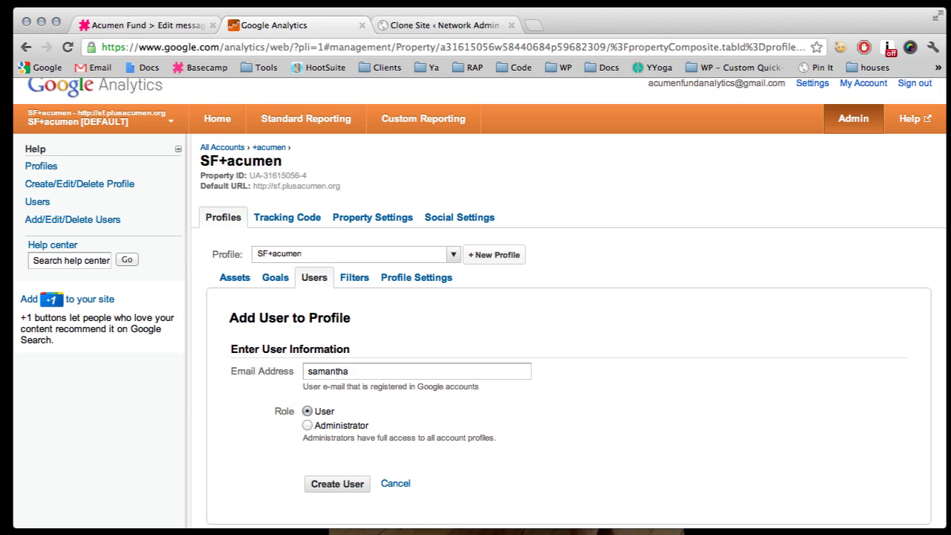
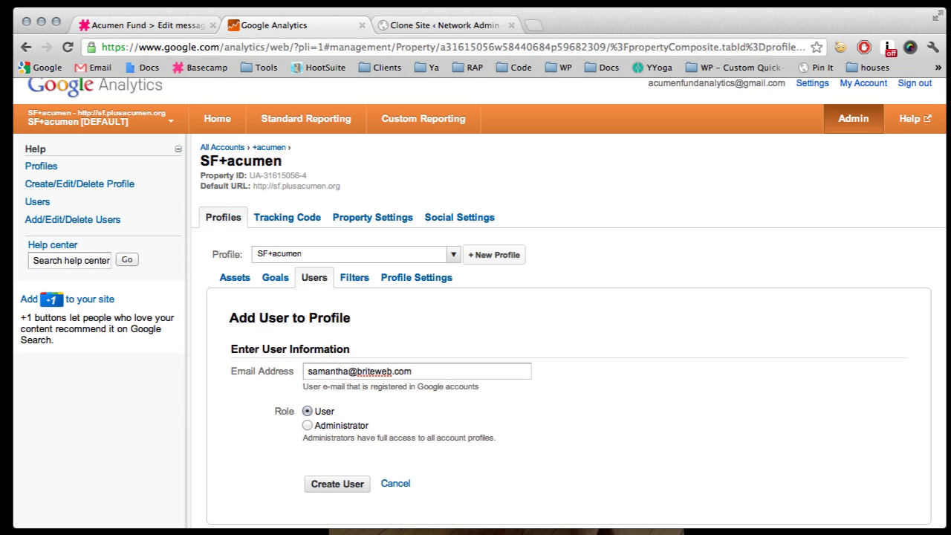
{"action": "scroll", "coordinate": [658, 377], "scroll_direction": "down", "scroll_amount": 2}
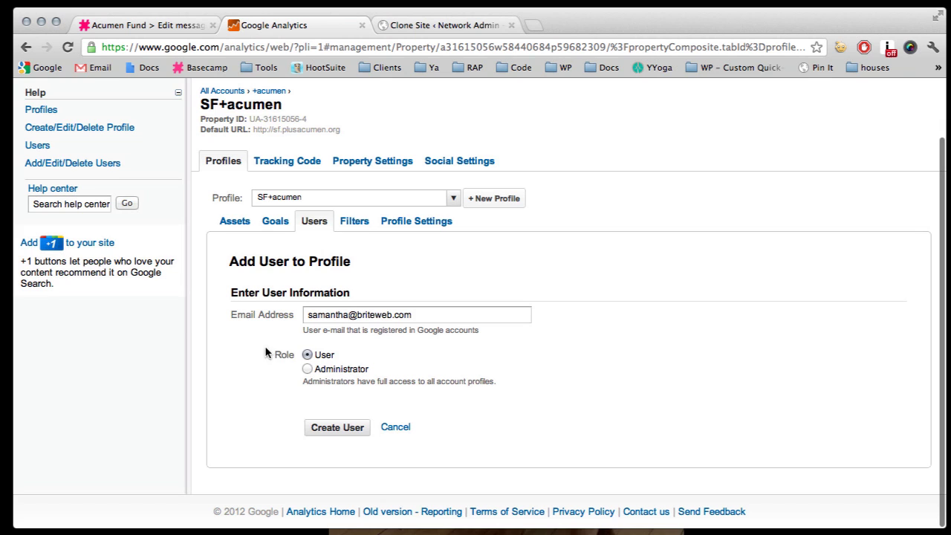
{"action": "left_click", "coordinate": [327, 425]}
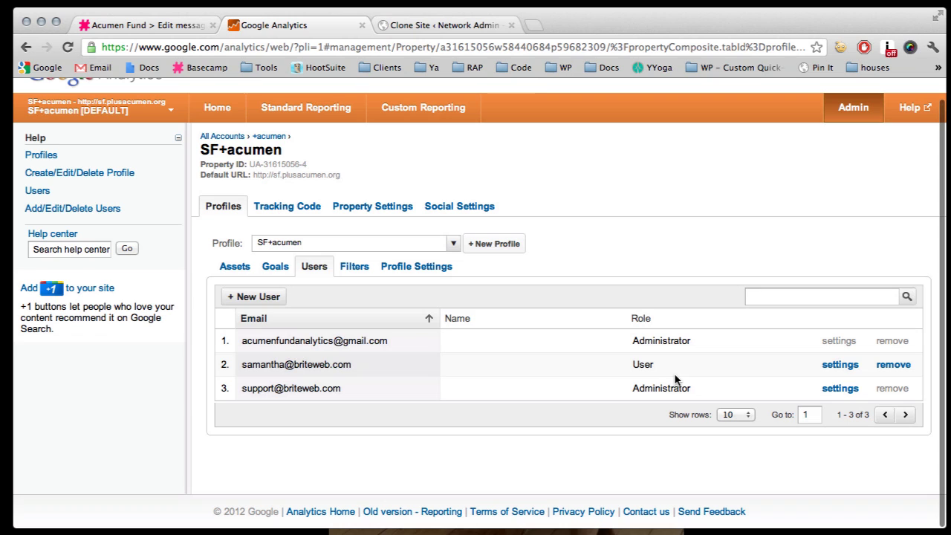
Step: Switch to the Toronto+acumen [DEFAULT] profile through the +acumen account selector
{"action": "left_click", "coordinate": [160, 115]}
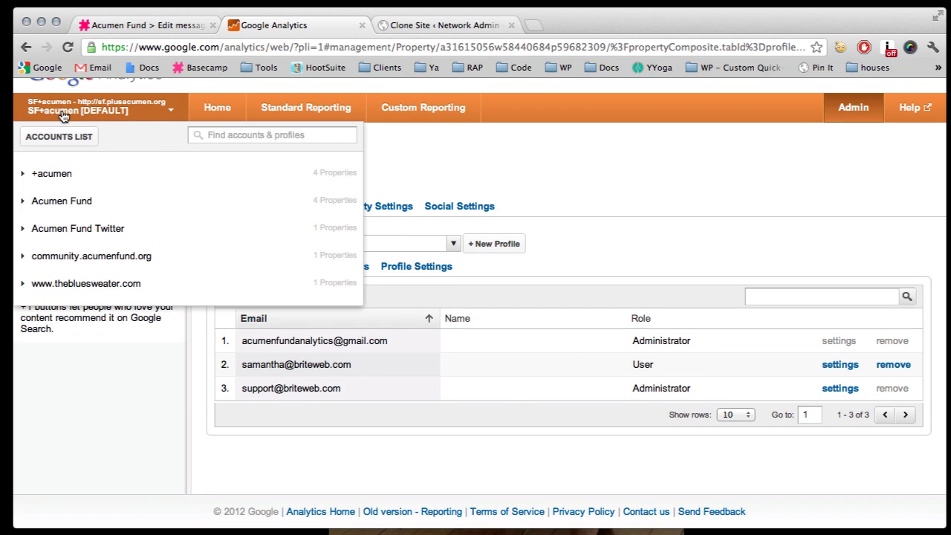
{"action": "left_click", "coordinate": [23, 176]}
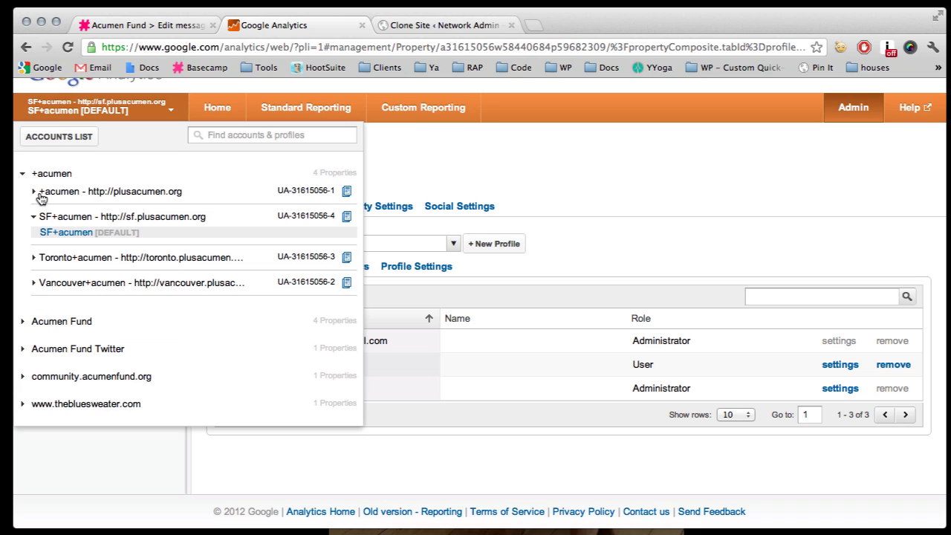
{"action": "left_click", "coordinate": [170, 260]}
{"action": "left_click", "coordinate": [88, 273]}
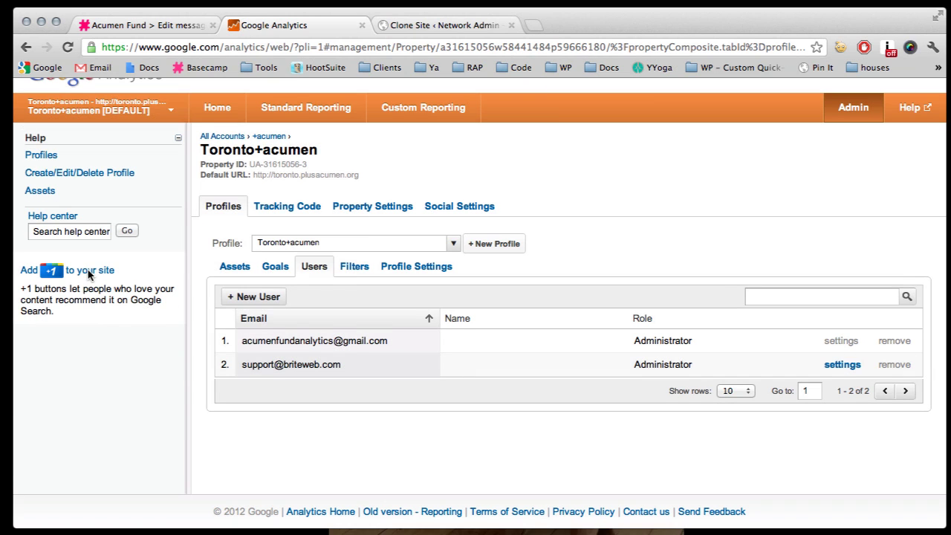